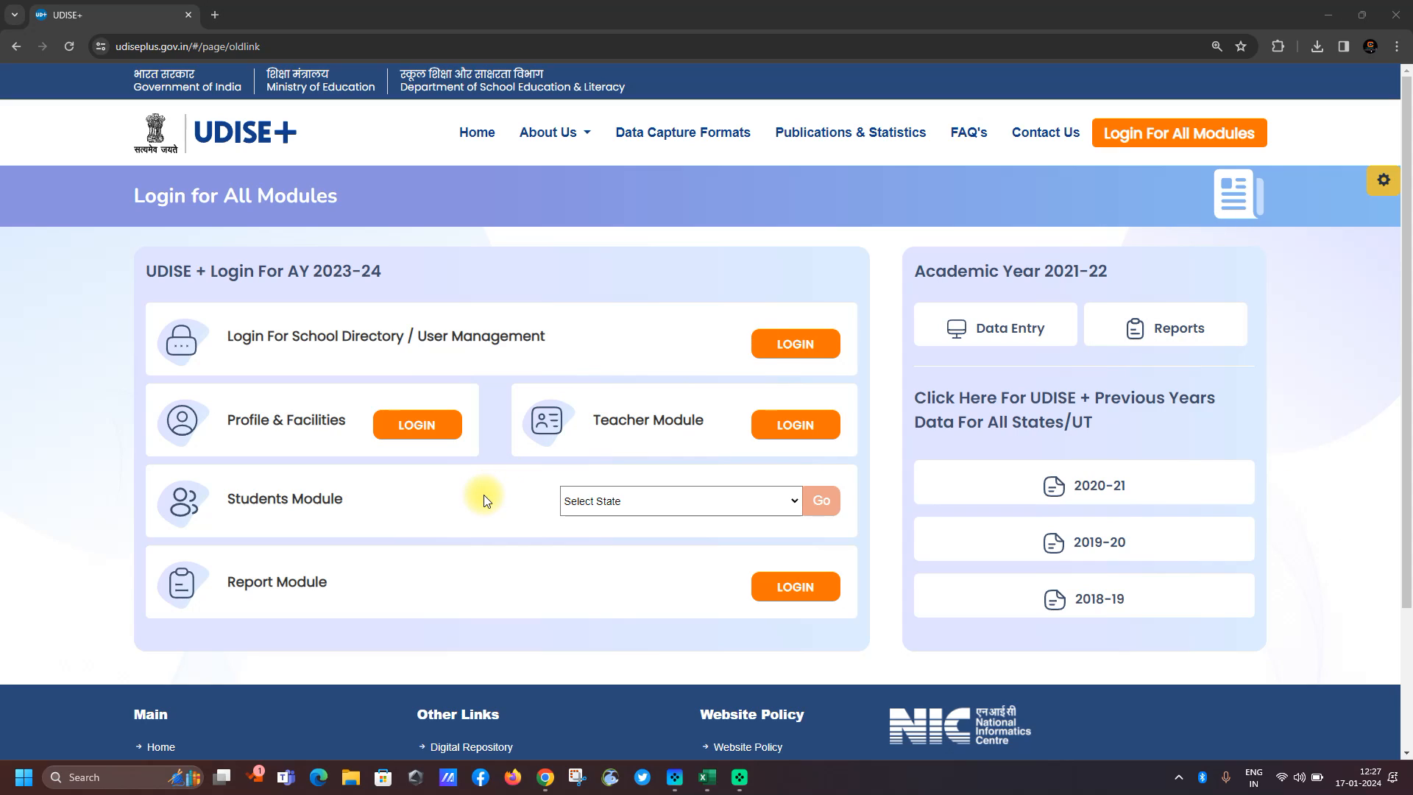
- Select PONDICHERRY as the state for the Students Module and open its sign-in page
left_click(620, 501)
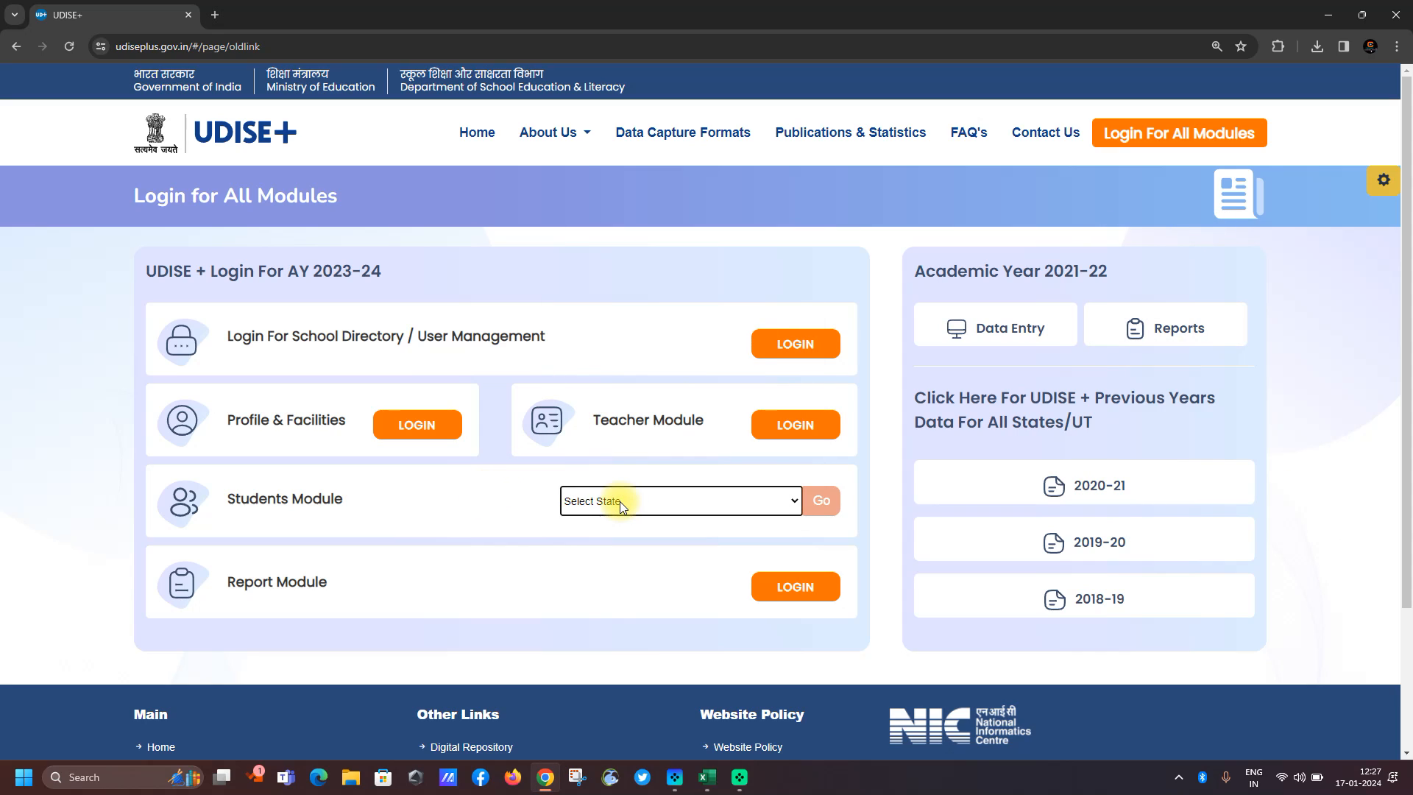
left_click(491, 502)
left_click(588, 502)
left_click(589, 502)
key("p")
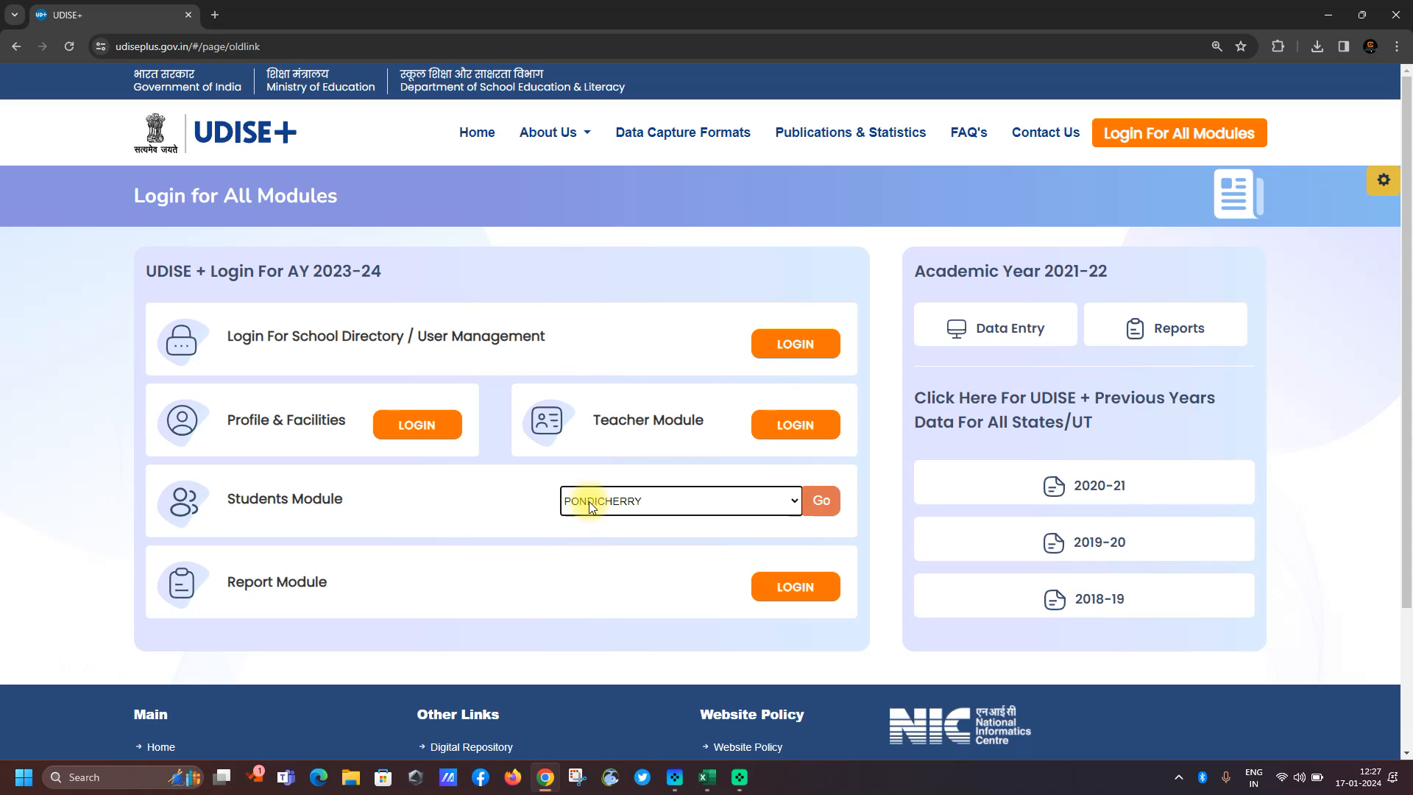
left_click(822, 501)
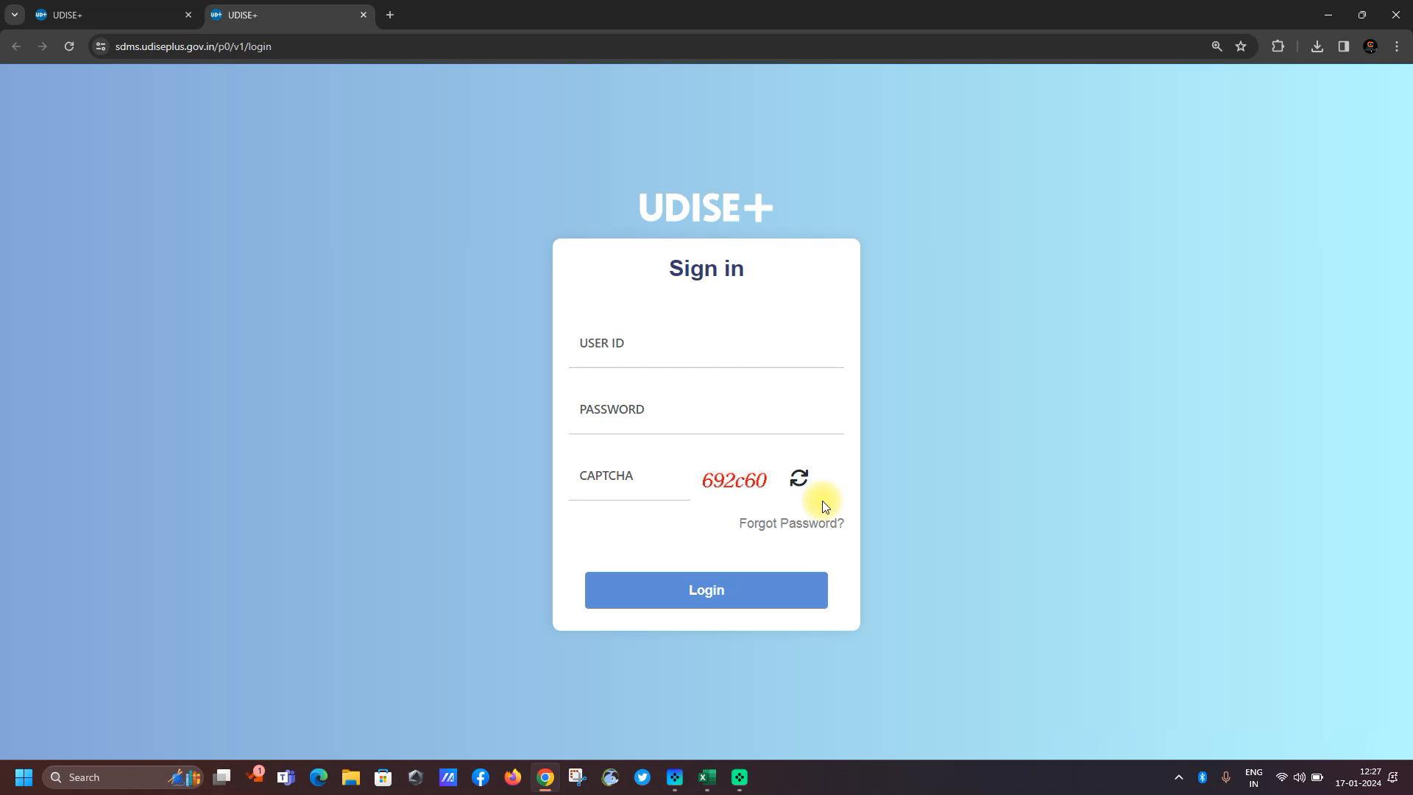
- Sign in with the first saved user ID and account password, entering the displayed captcha code
left_click(615, 360)
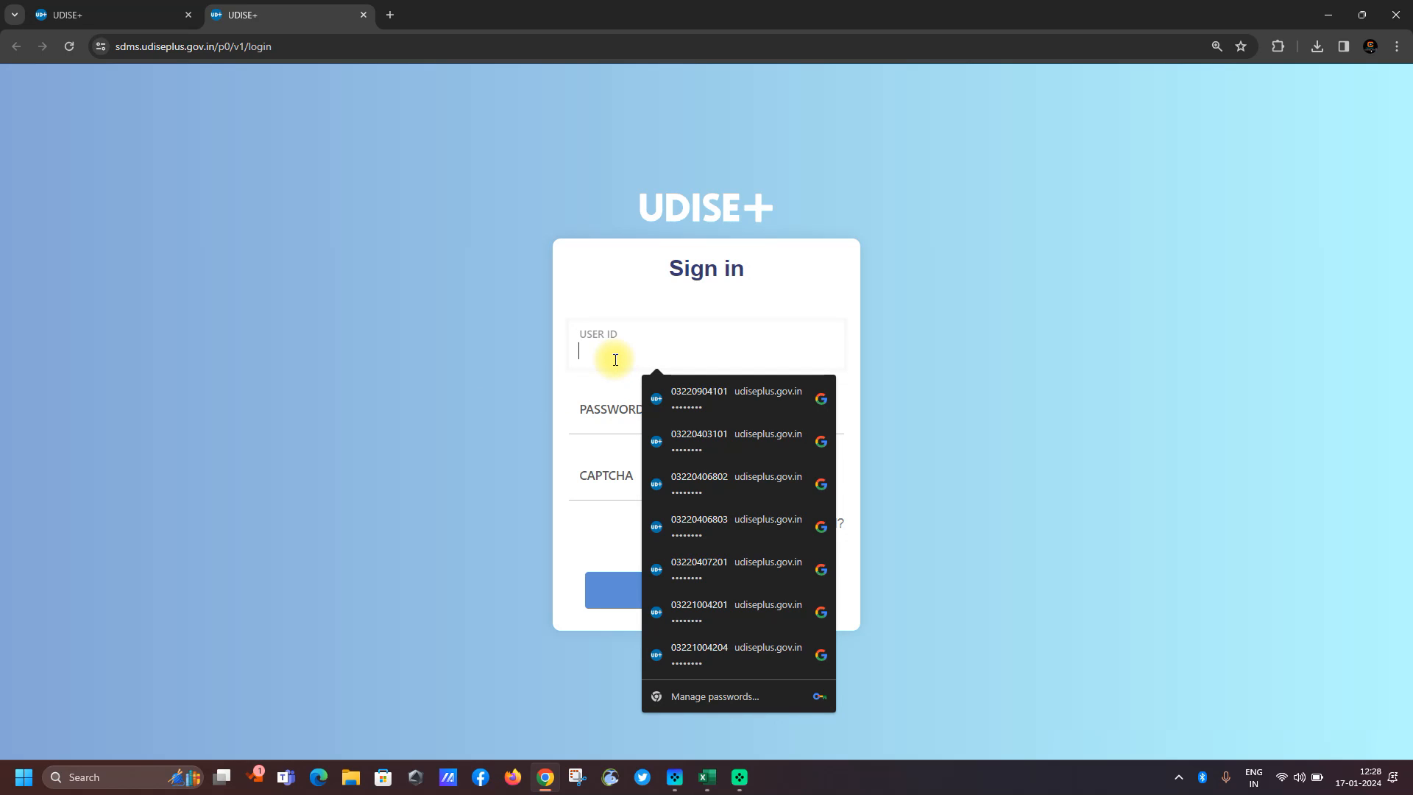
left_click(688, 399)
left_click(647, 485)
type("692c")
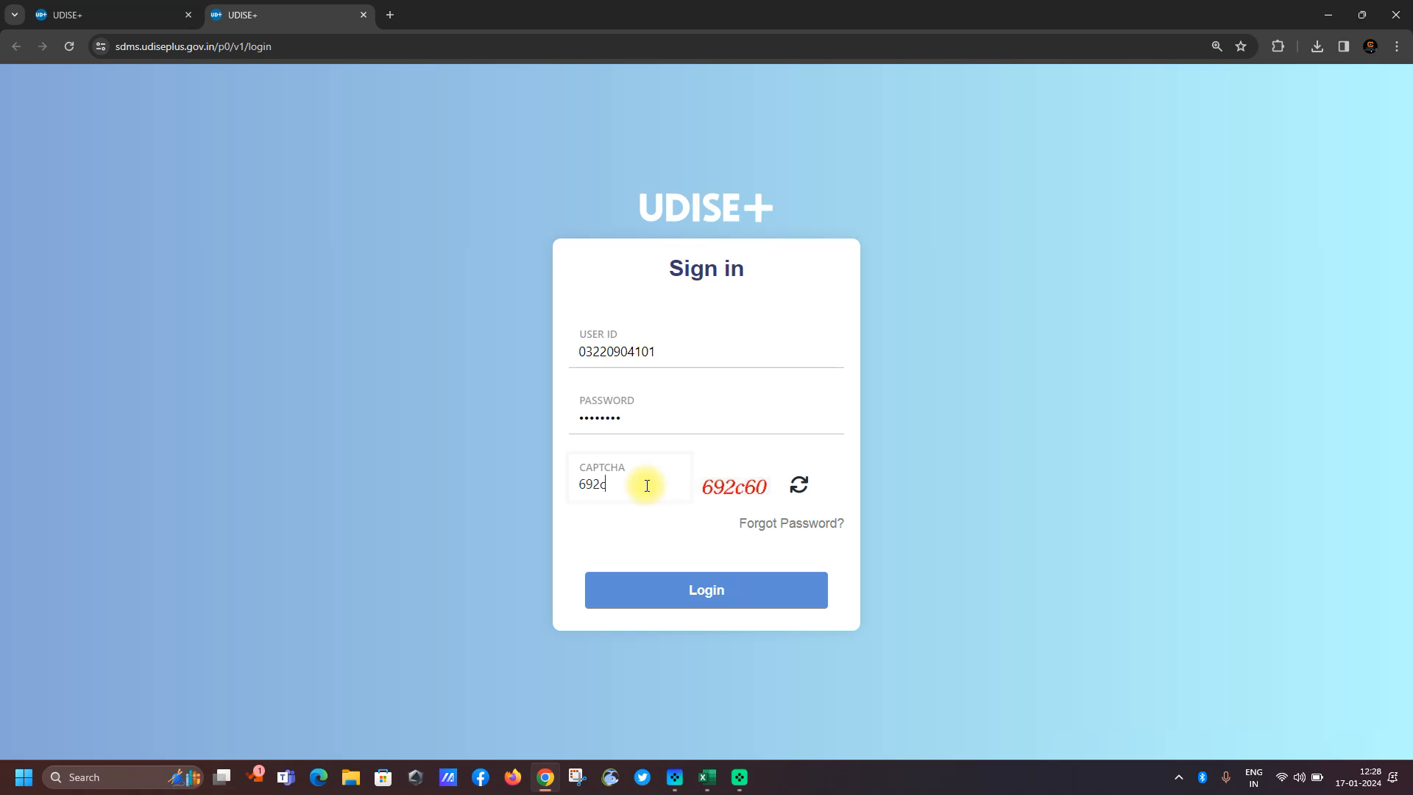
type("90")
key("BackSpace")
key("BackSpace")
type("60")
left_click(678, 592)
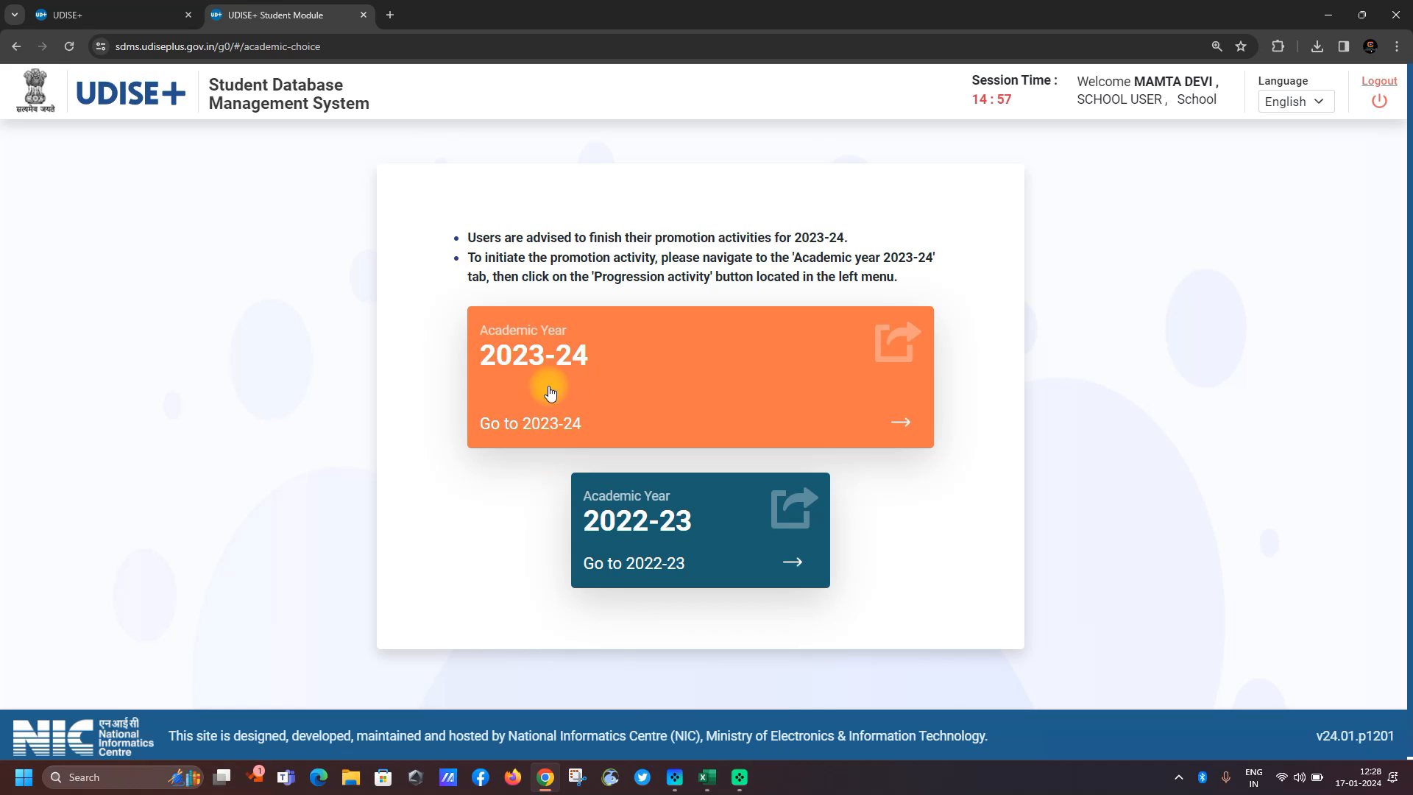
- Enter academic year 2023-24, dismiss the school information, and open the Dropbox/Inactive Student List through Progression Activity
left_click(584, 394)
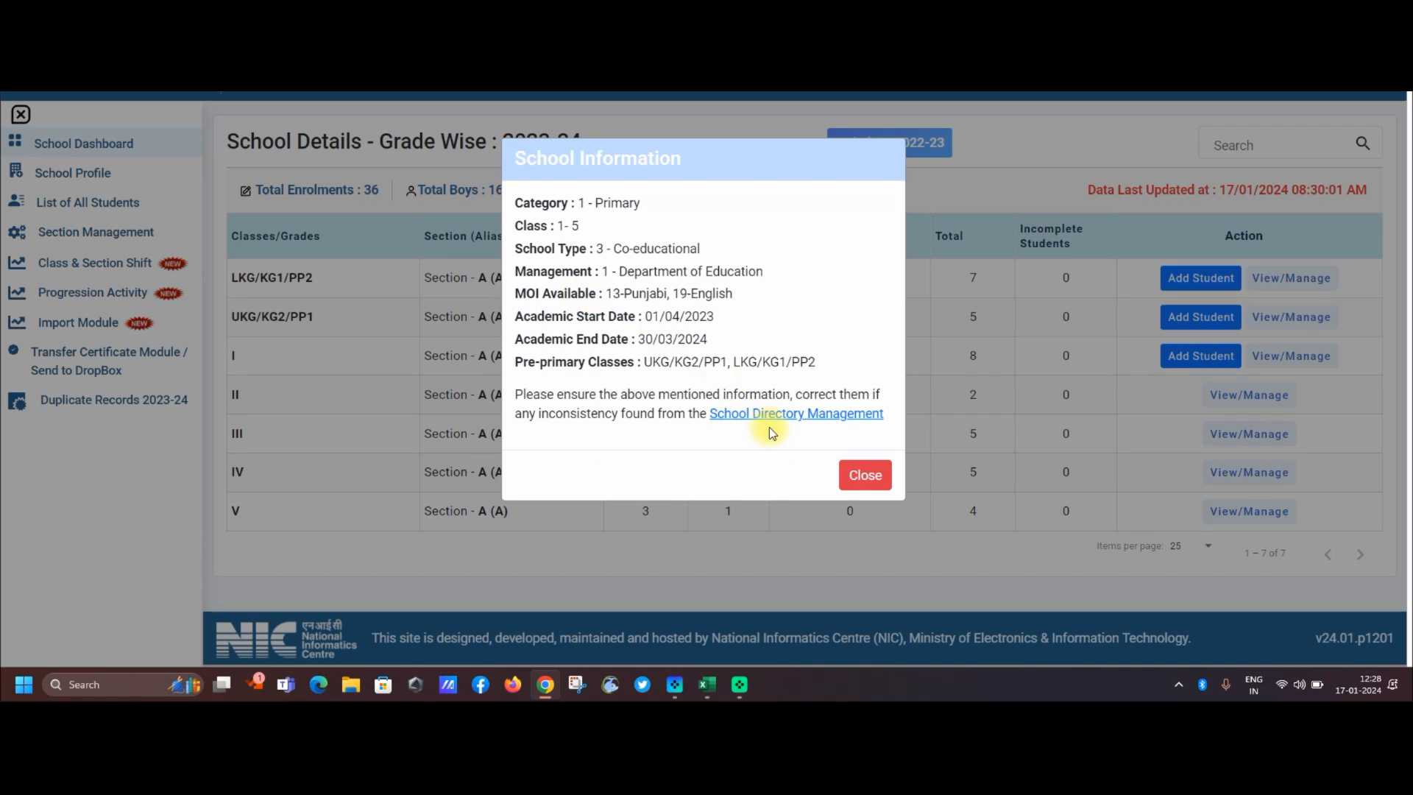
left_click(860, 474)
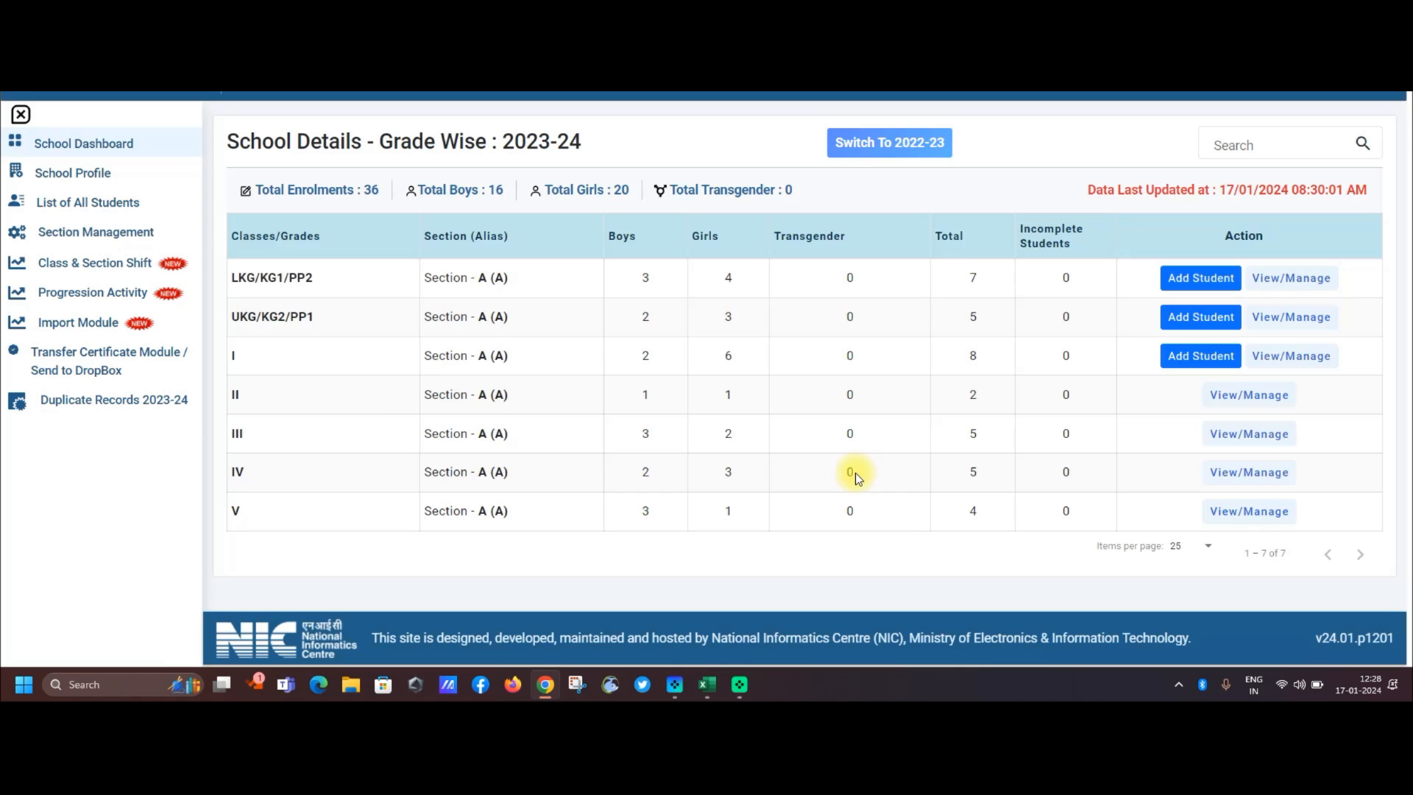
left_click(124, 292)
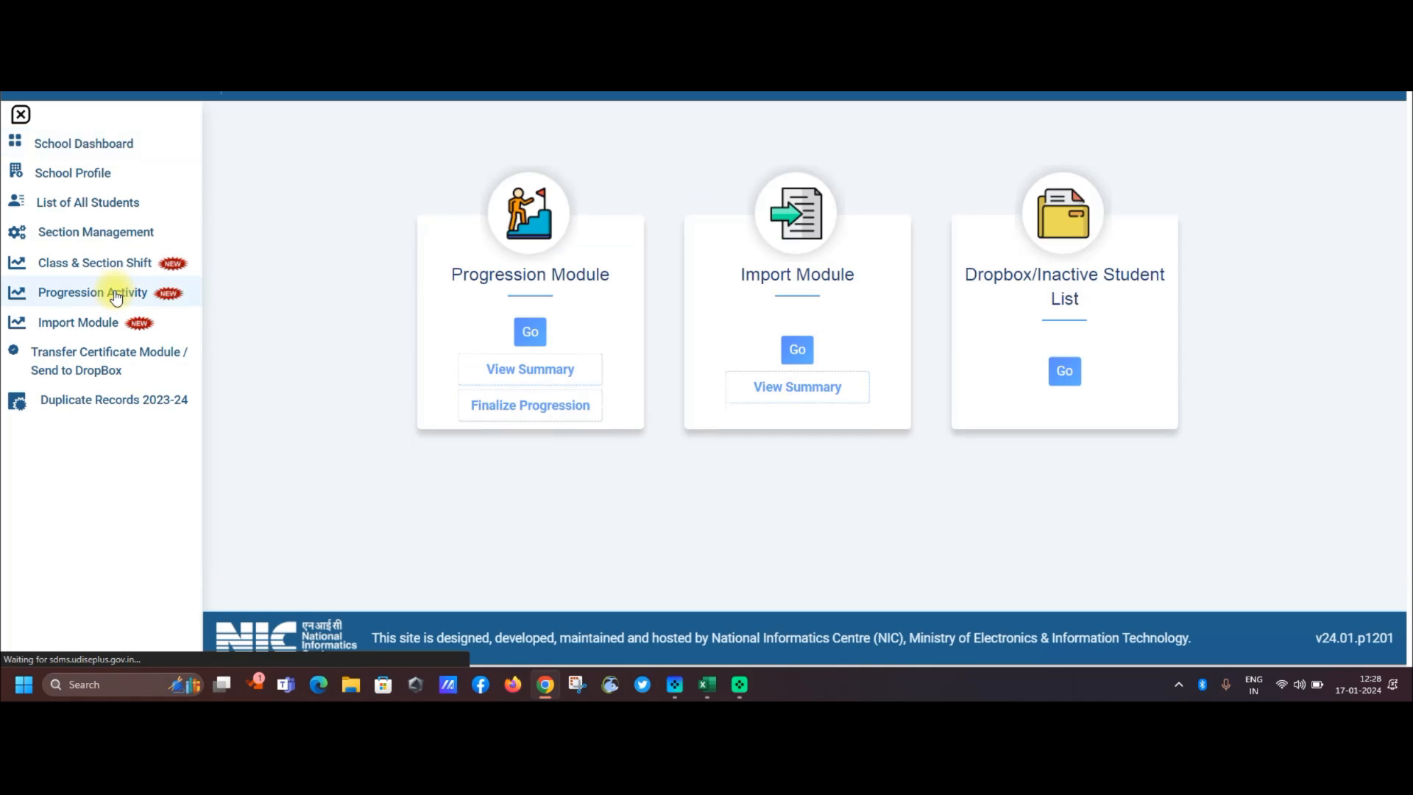
left_click(1065, 372)
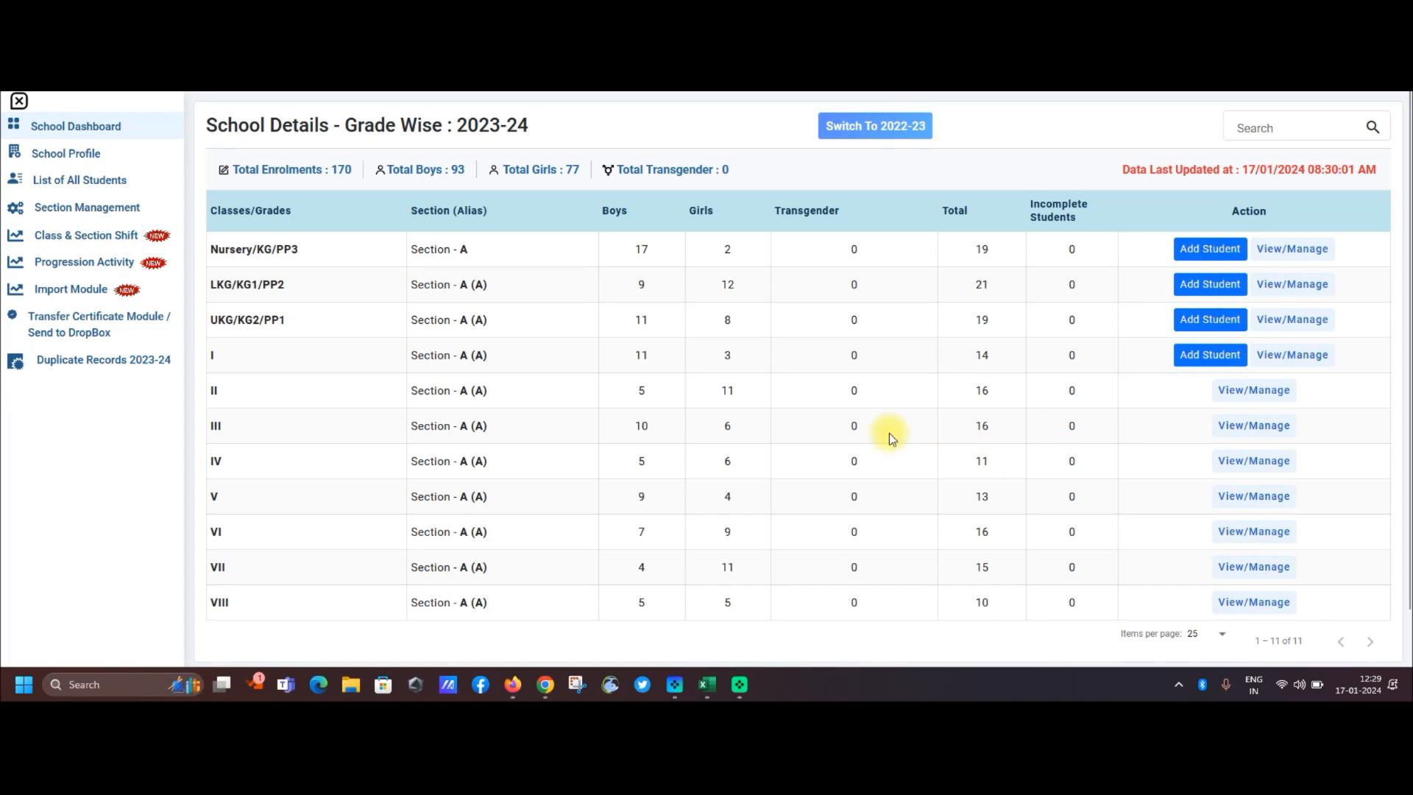
- Open the Dropbox/Inactive Student List for PS Public School Akhwana and examine the students' import eligibility
left_click(100, 264)
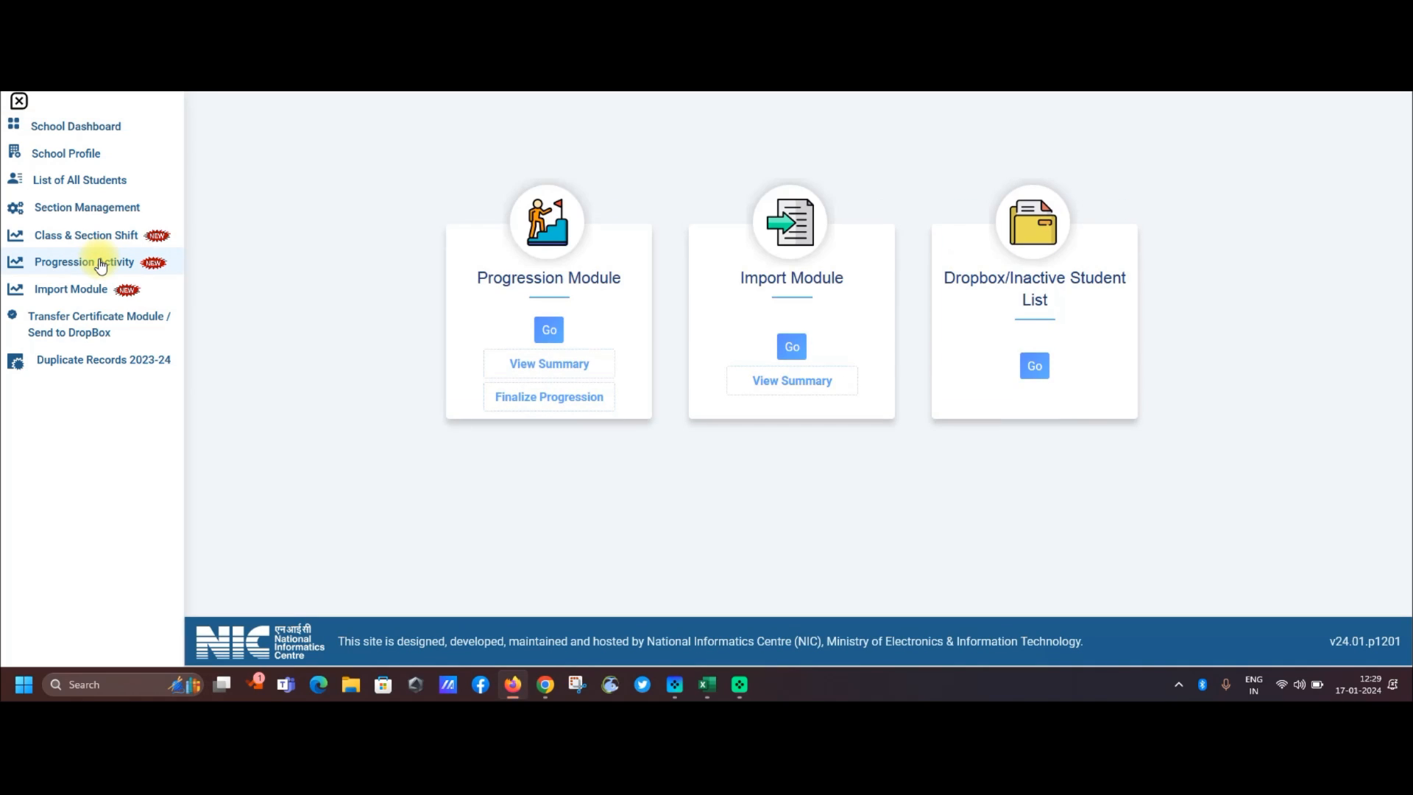
left_click(1024, 372)
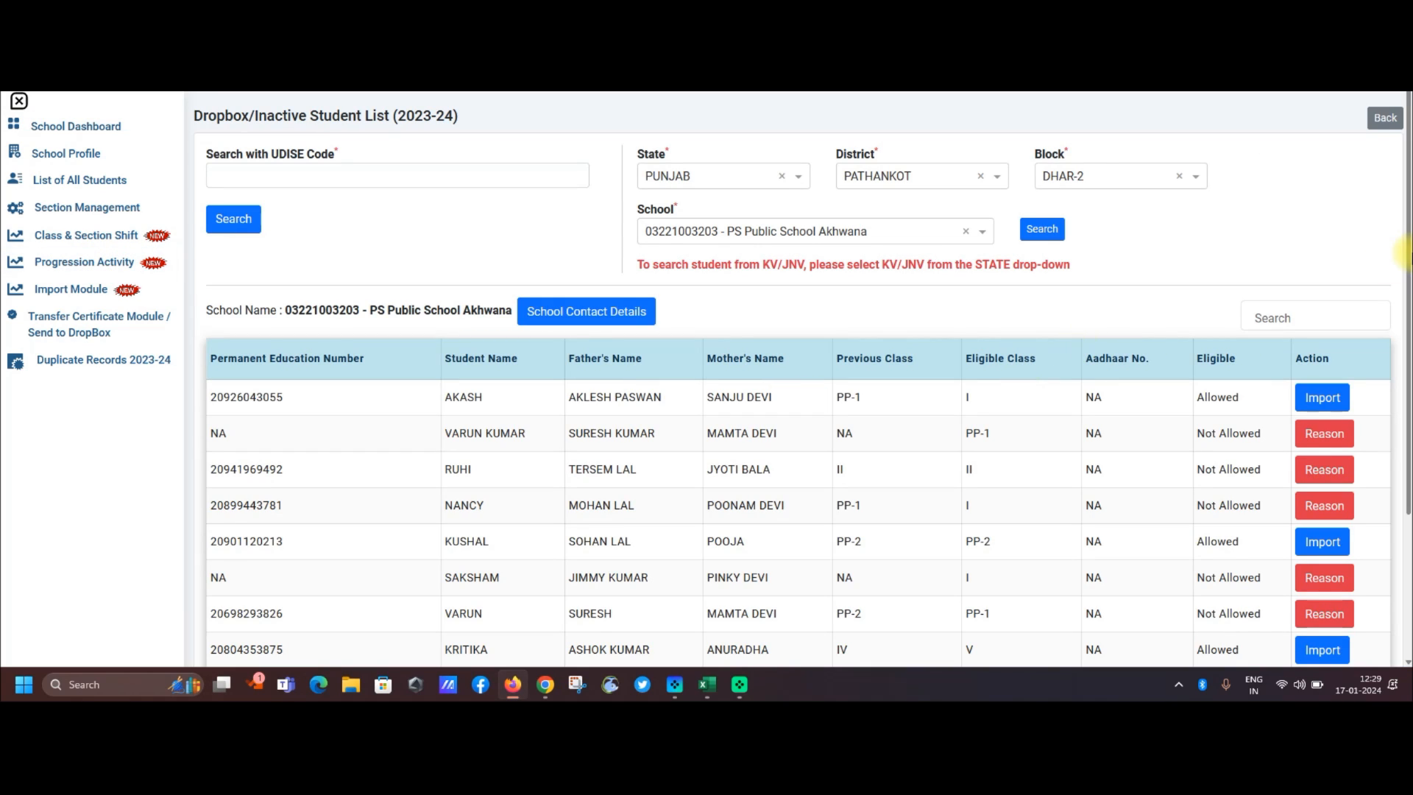
scroll(1403, 434, "down", 3)
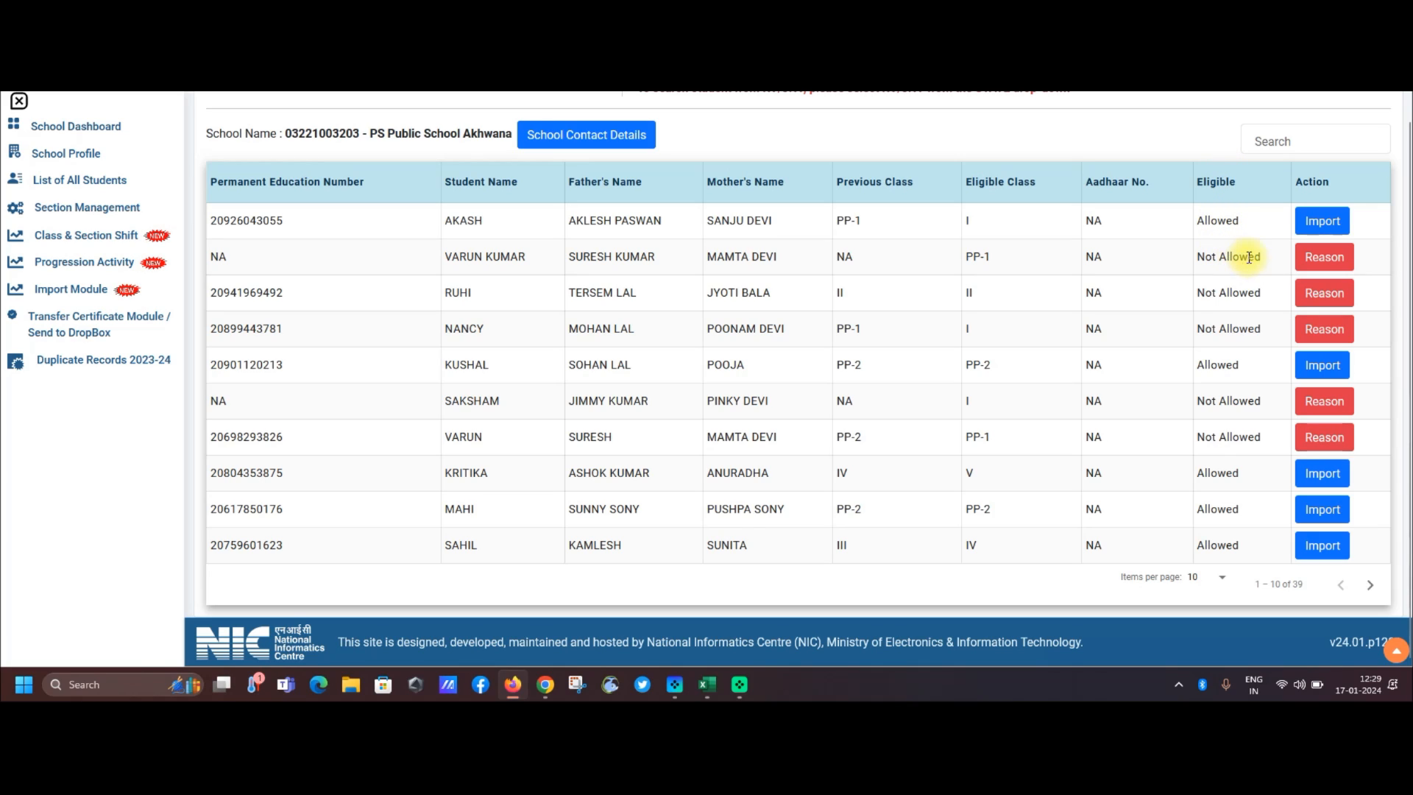
left_click_drag(1218, 256, 1249, 269)
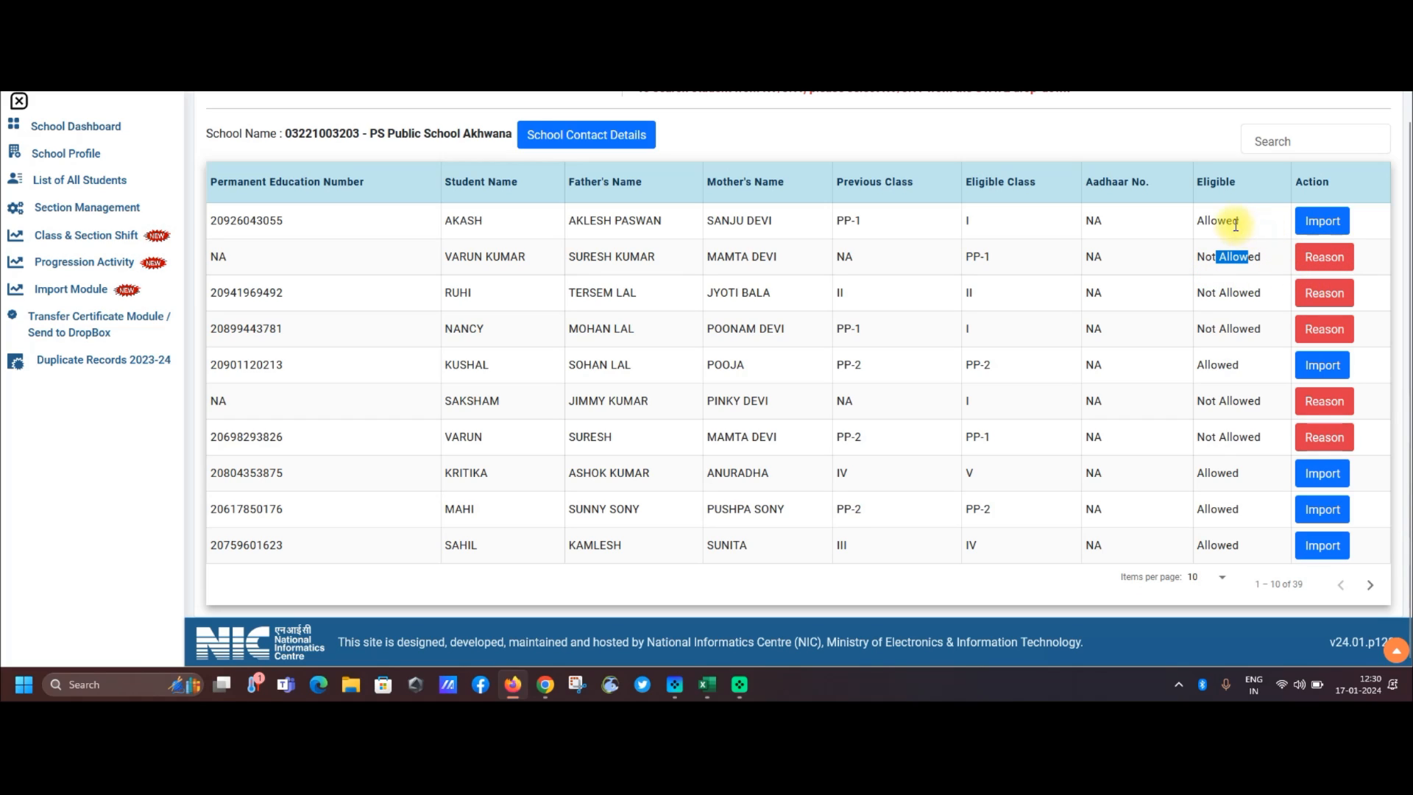
- Show 25 students per page in the inactive student list and review which ones can be imported
left_click(1203, 585)
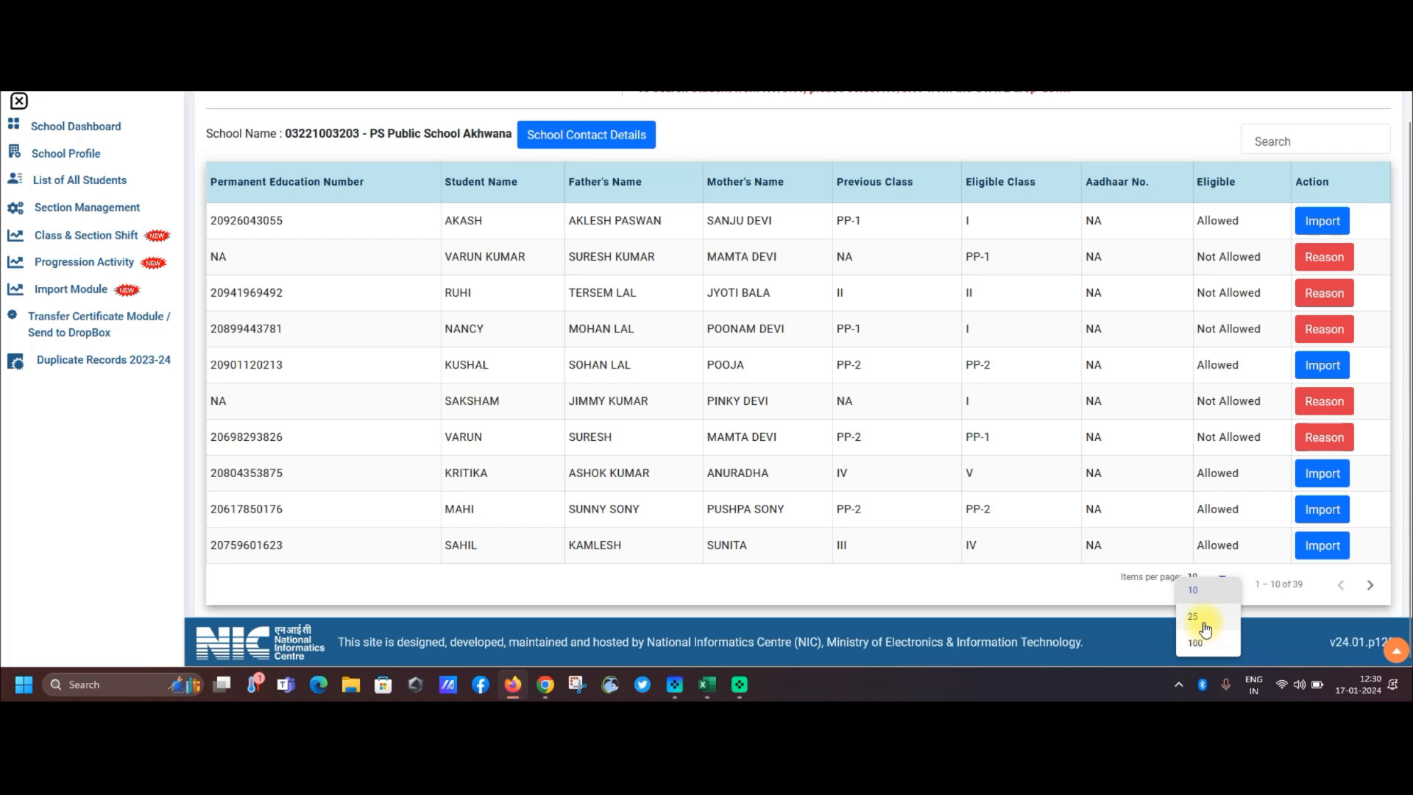
left_click(1205, 626)
scroll(1406, 331, "up", 2)
left_click_drag(1406, 331, 1406, 212)
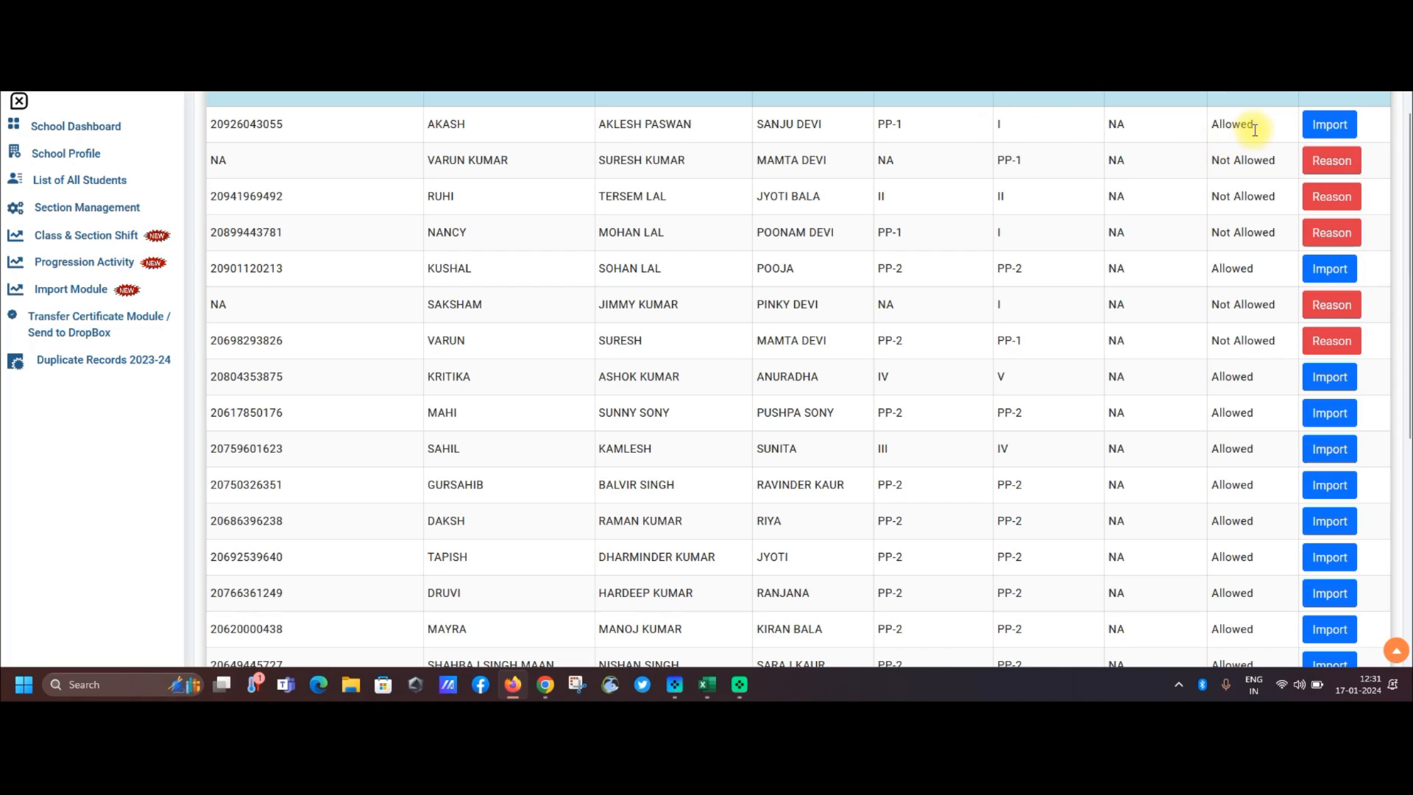
- Open the import form for the first eligible student in the list and check the Student PEN field
left_click(1334, 135)
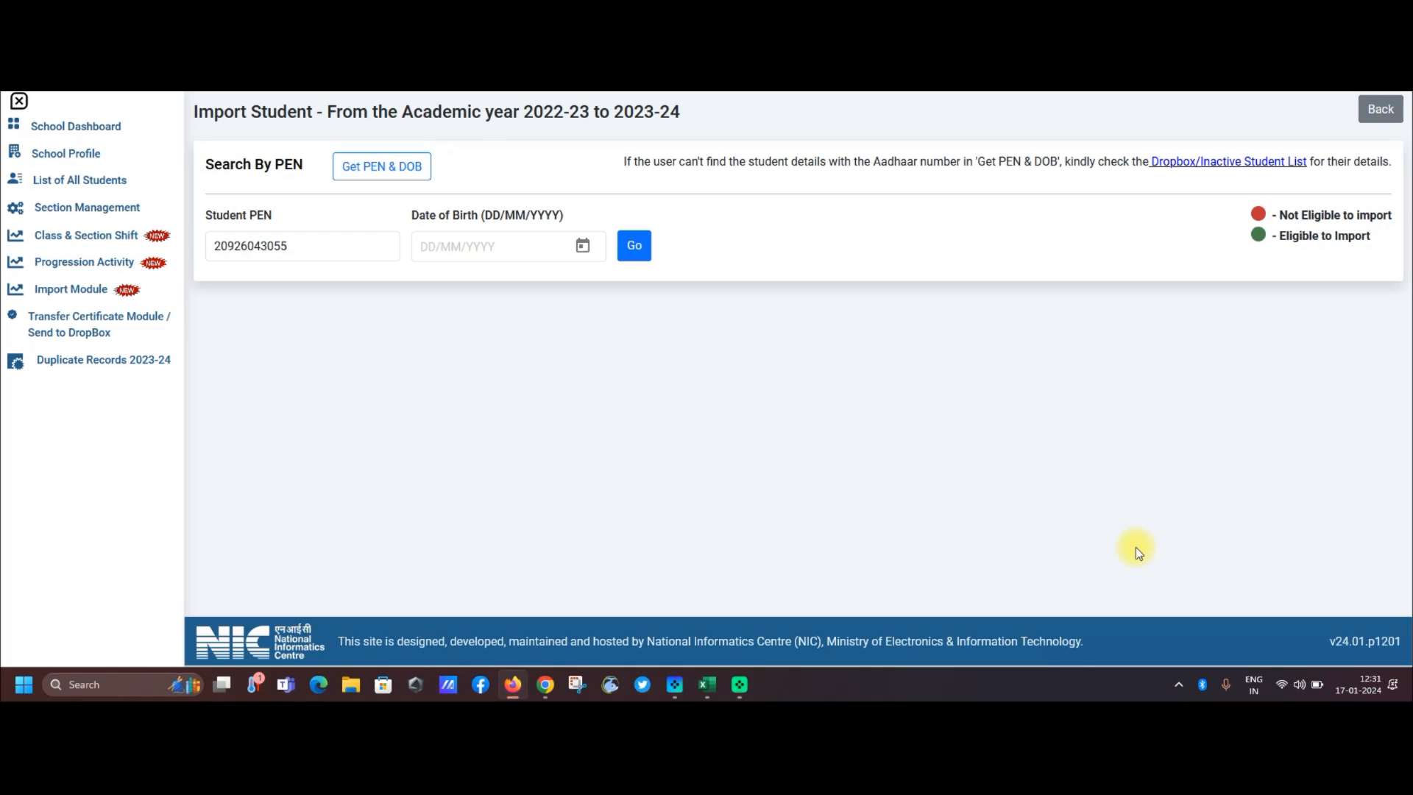
left_click(328, 245)
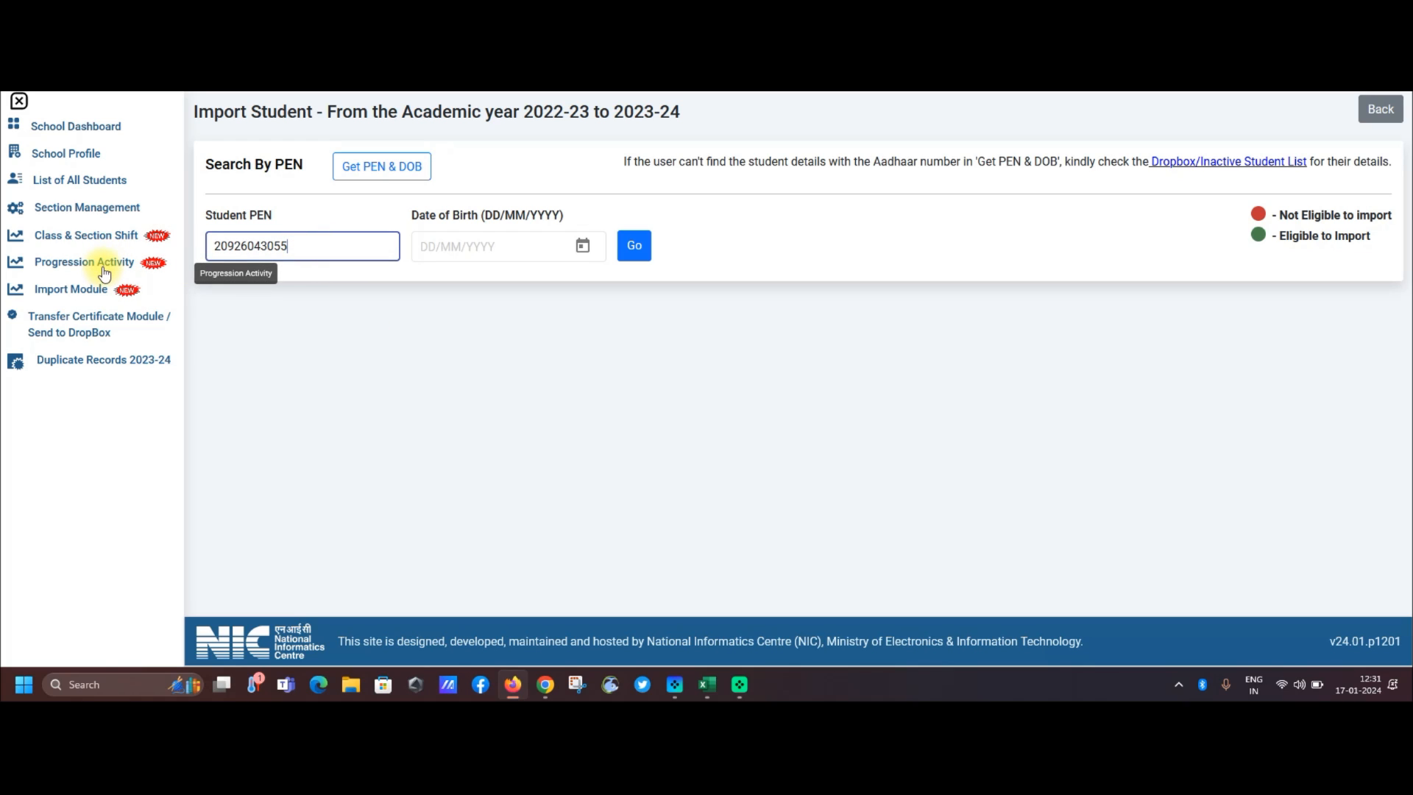
- Open the Class II enrolment details from the School Dashboard and copy the first student's Permanent Education Number
left_click(86, 128)
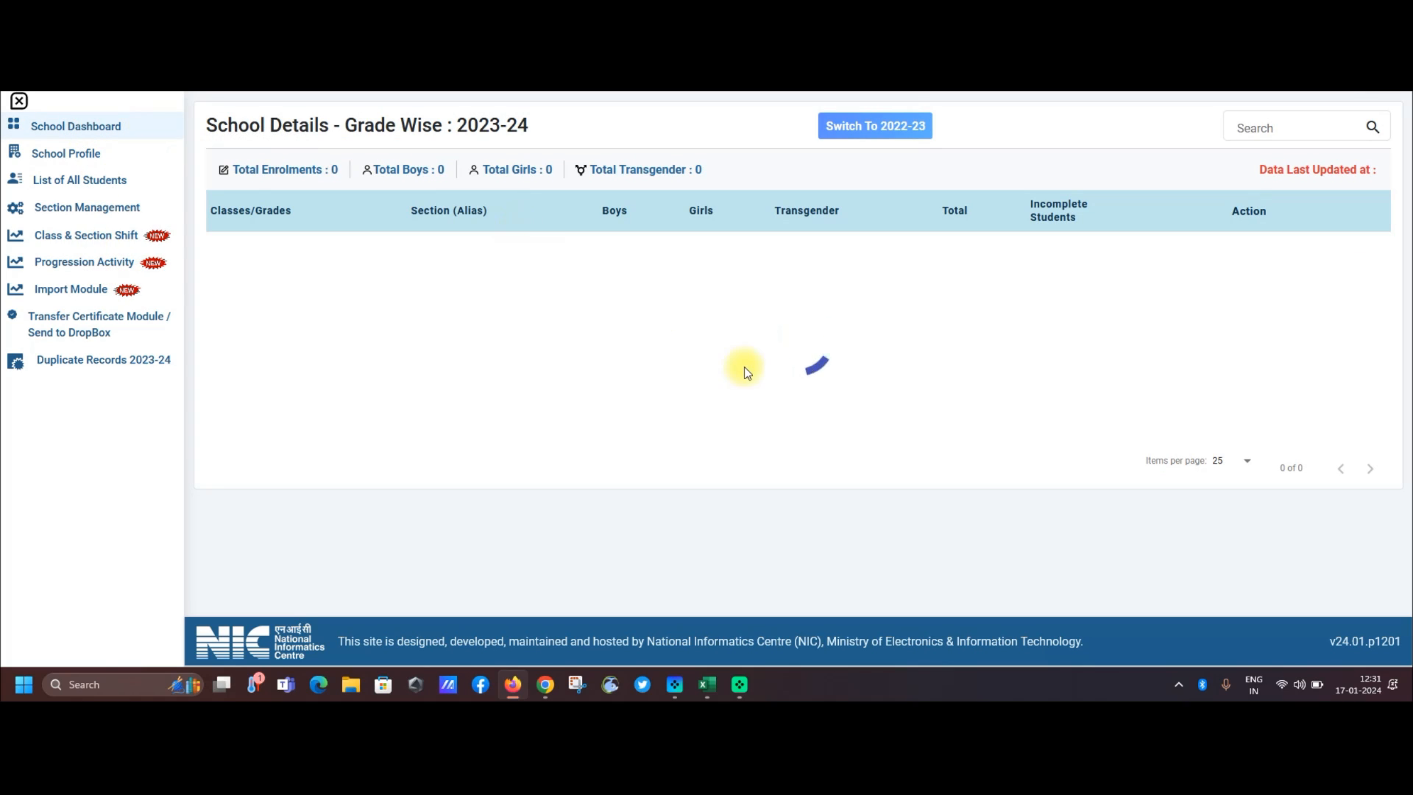
left_click(1285, 394)
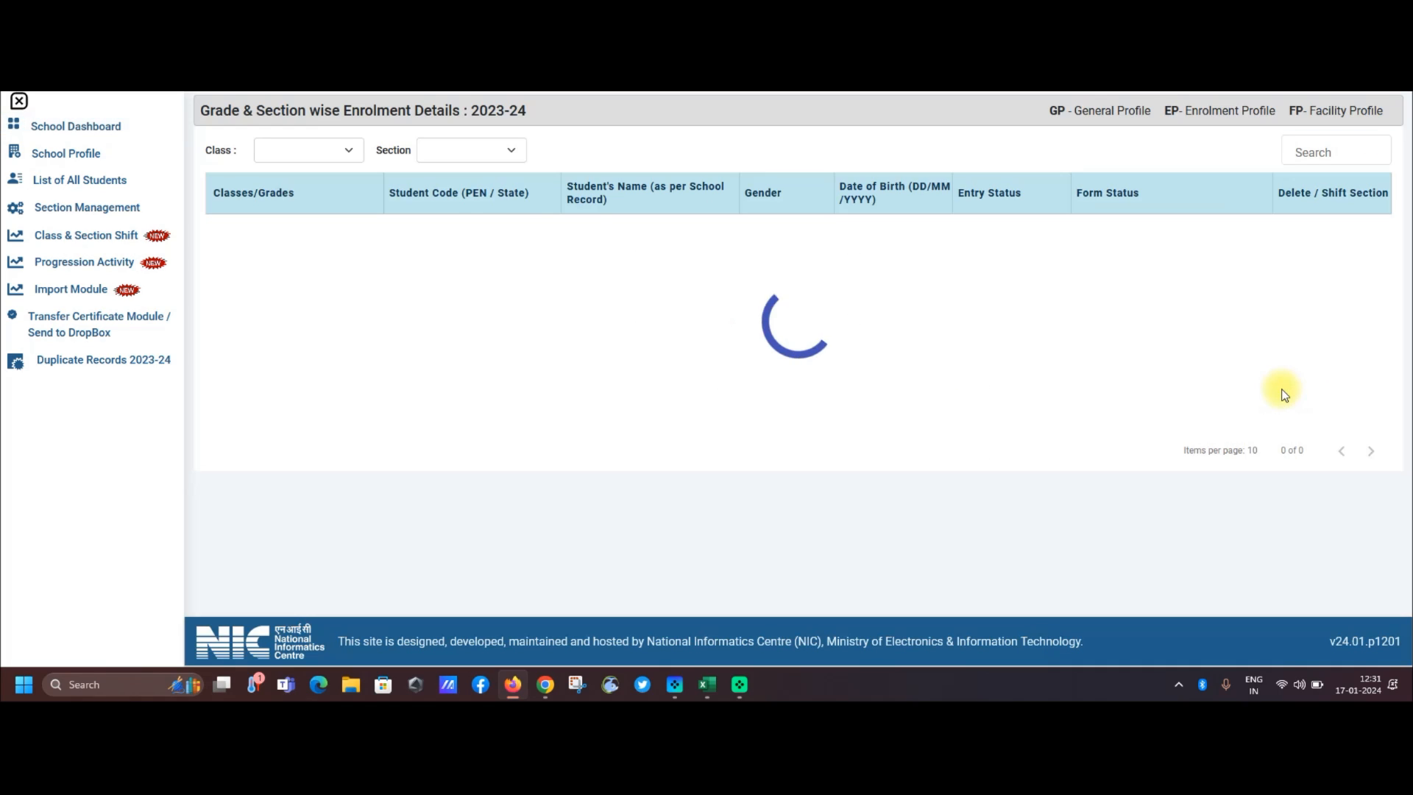
left_click_drag(388, 243, 472, 248)
key("ctrl+c")
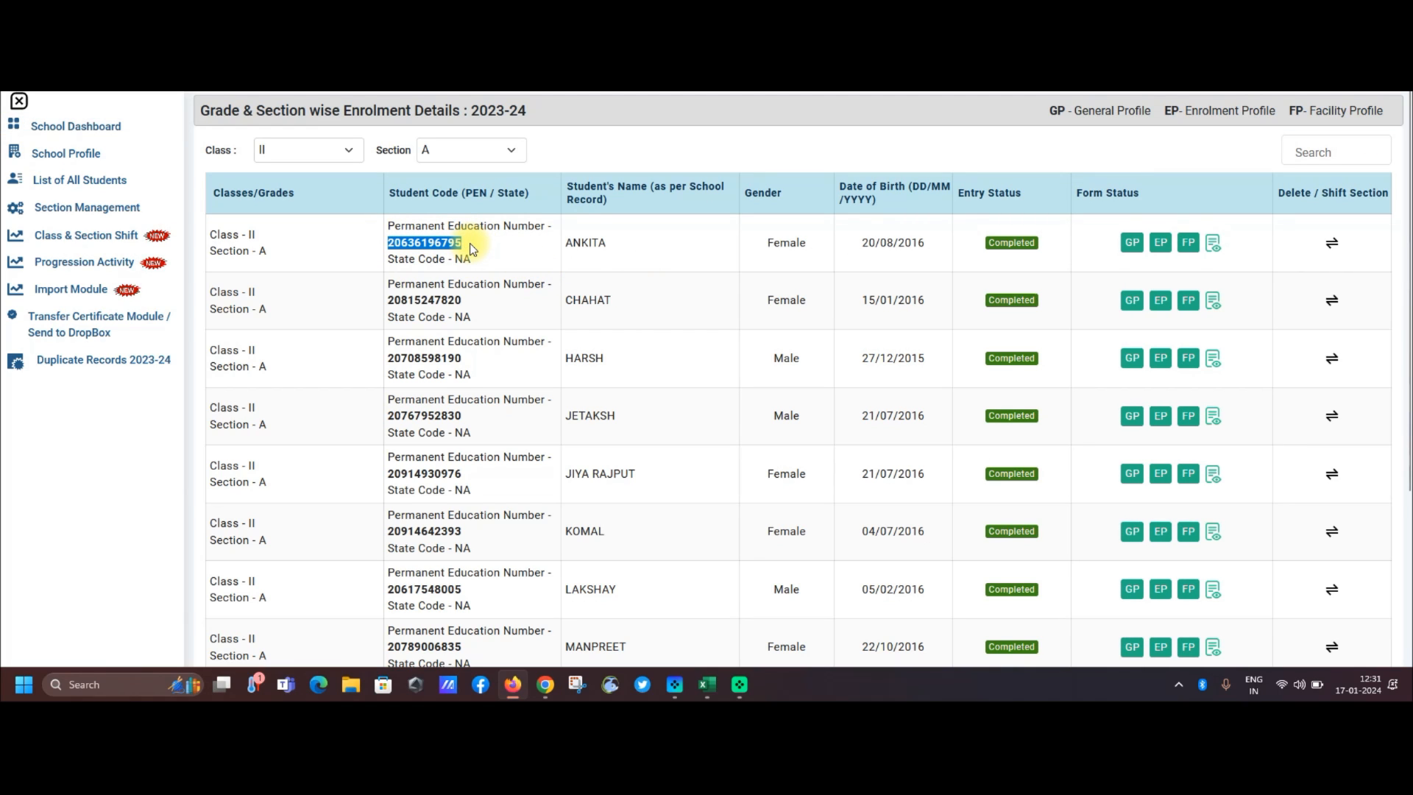
- Look up the student in the Transfer Certificate Module / Send to DropBox using the copied PEN
left_click(71, 265)
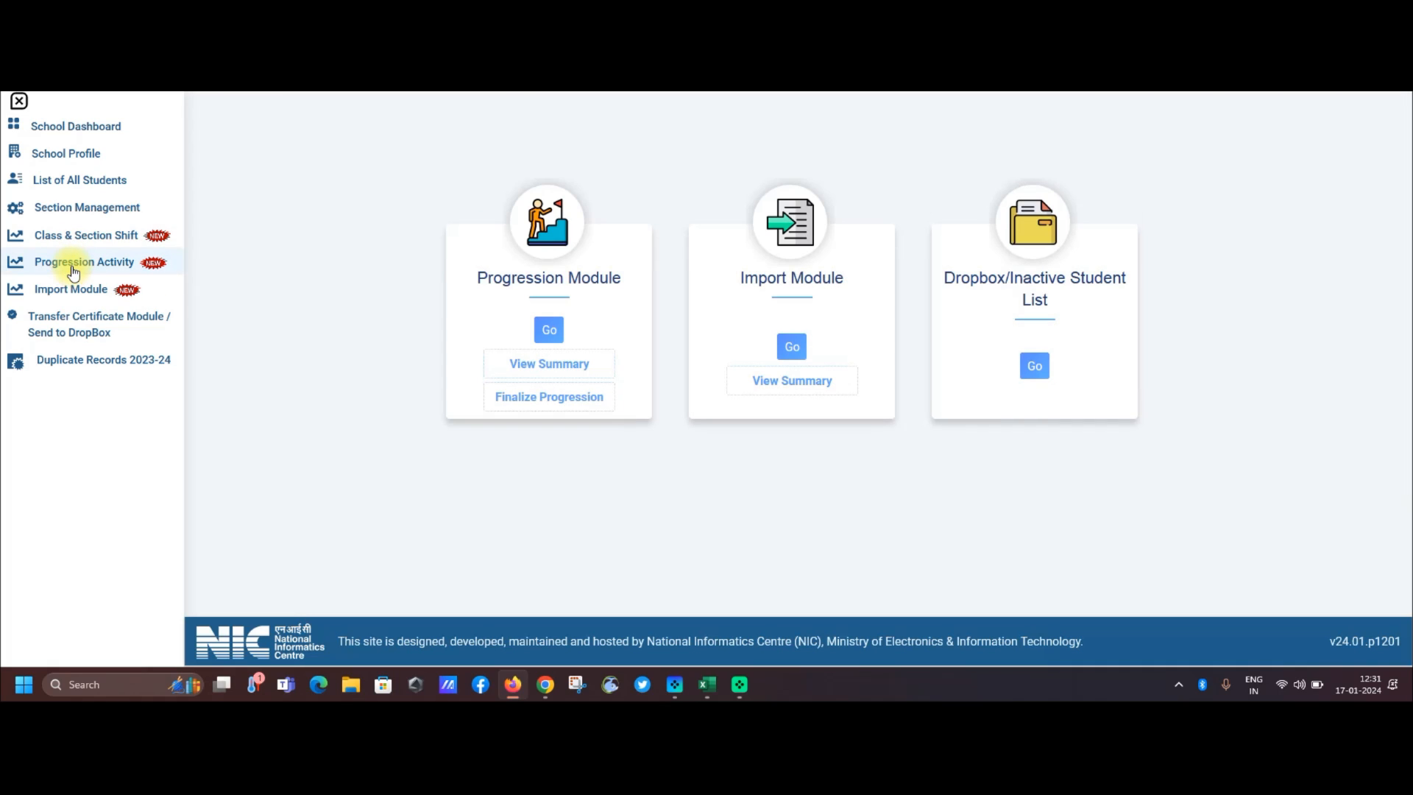
left_click(73, 324)
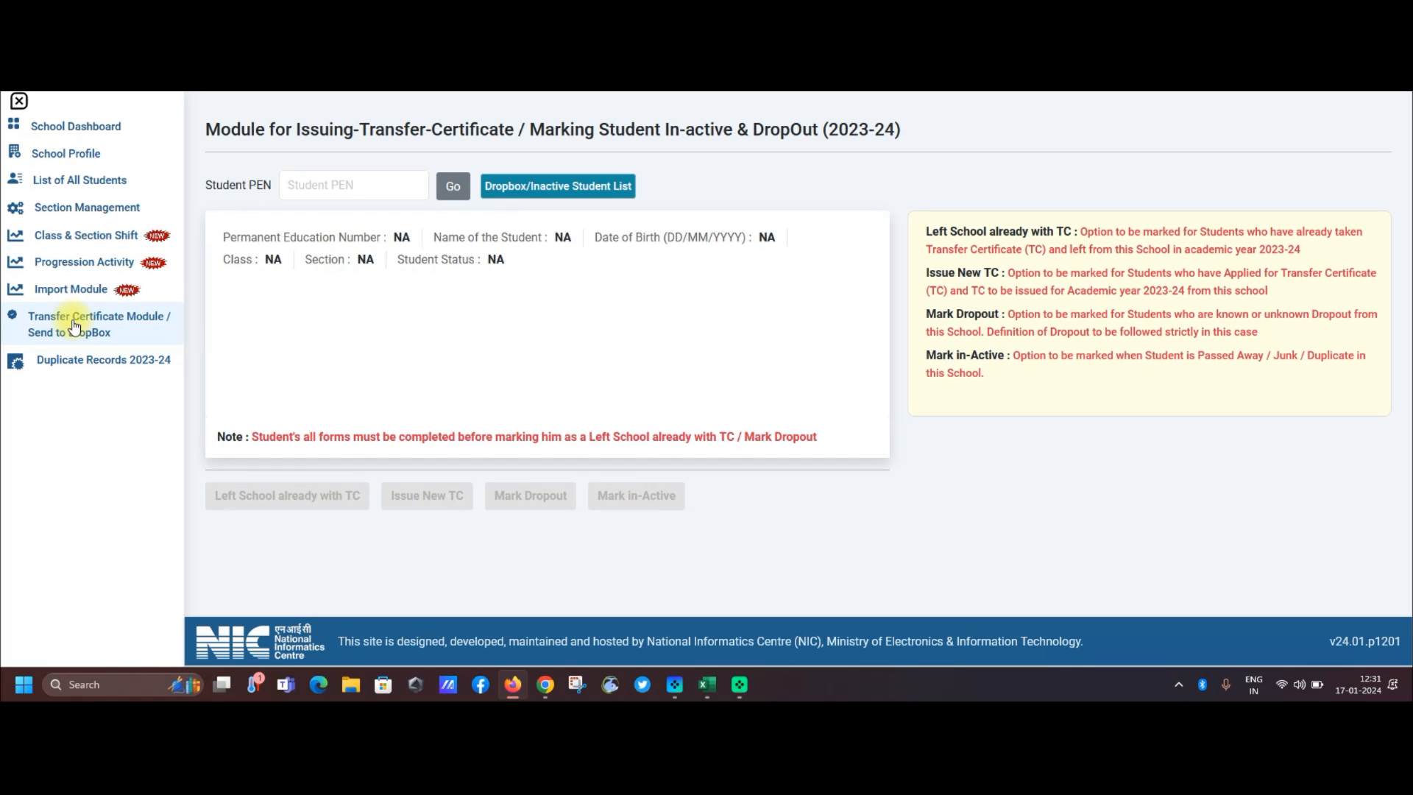
left_click(308, 183)
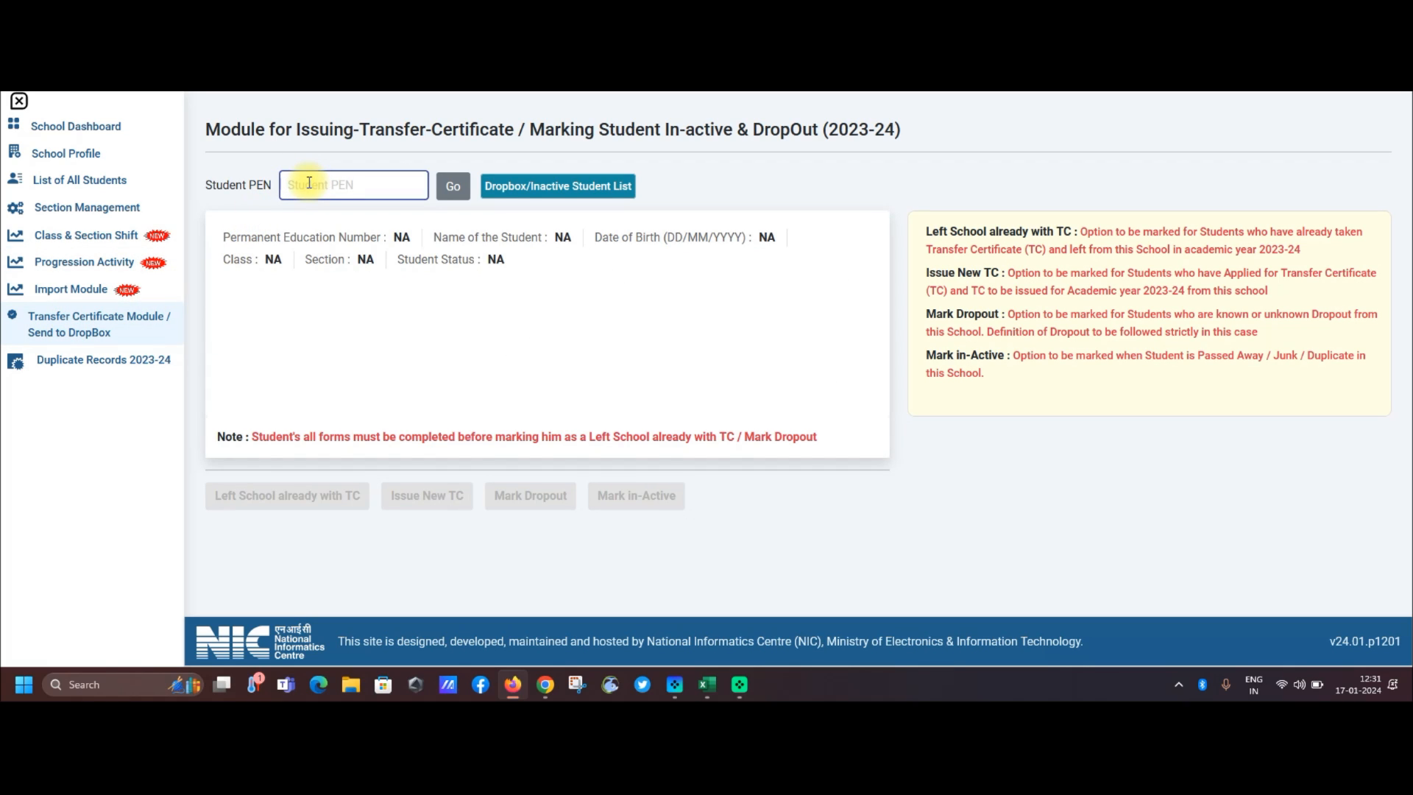
key("ctrl+v")
left_click(455, 189)
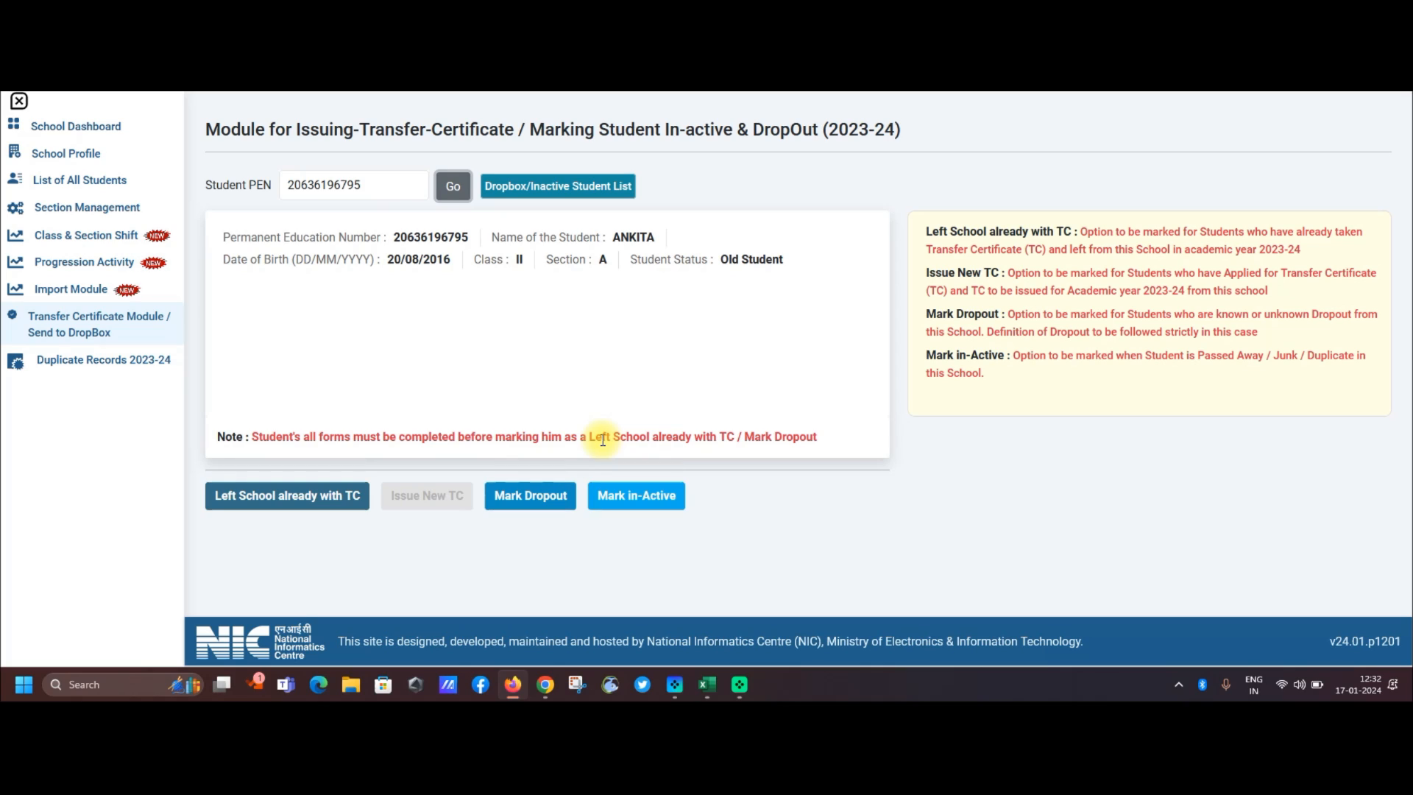
- Initiate and confirm the in-active process for this student, and open the choice of reasons
left_click(631, 498)
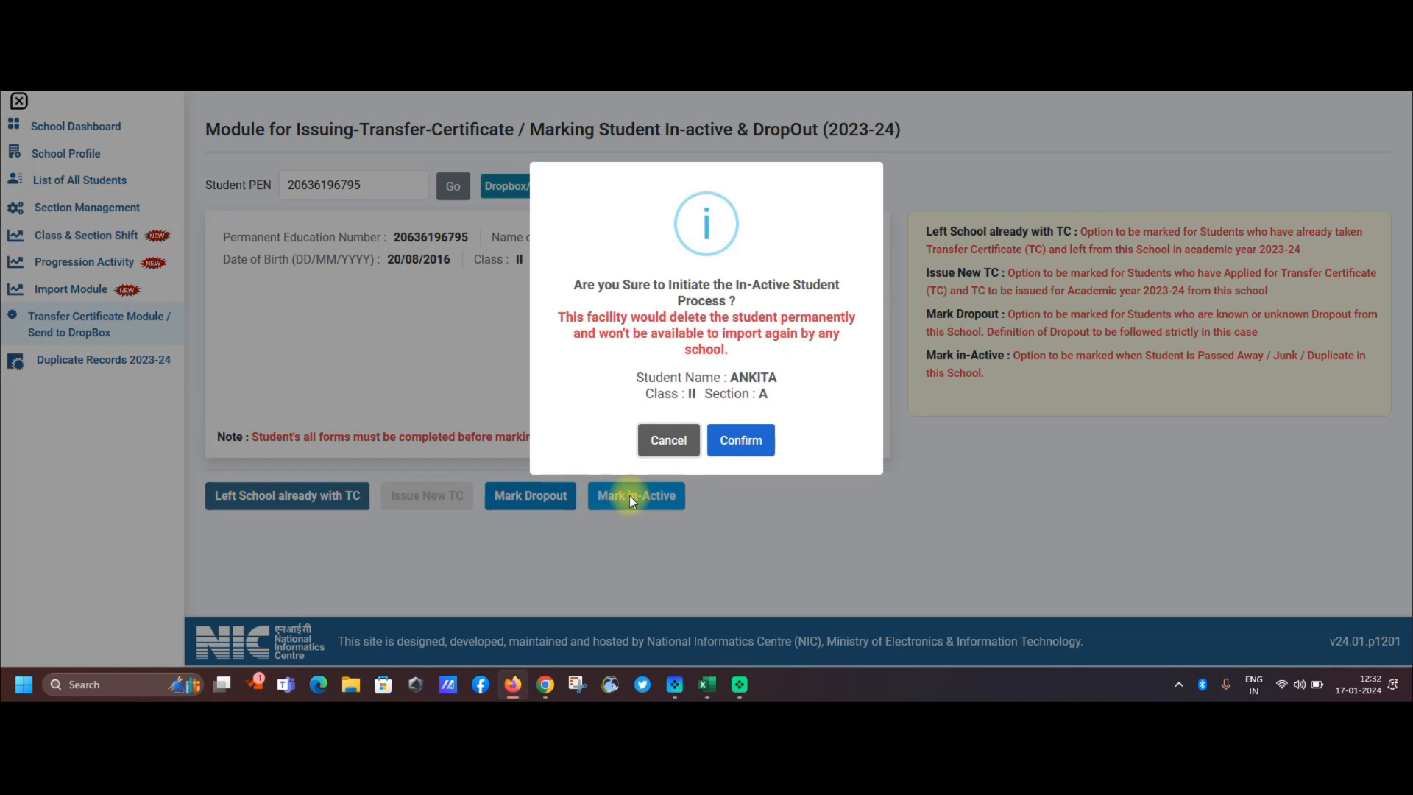
left_click(739, 440)
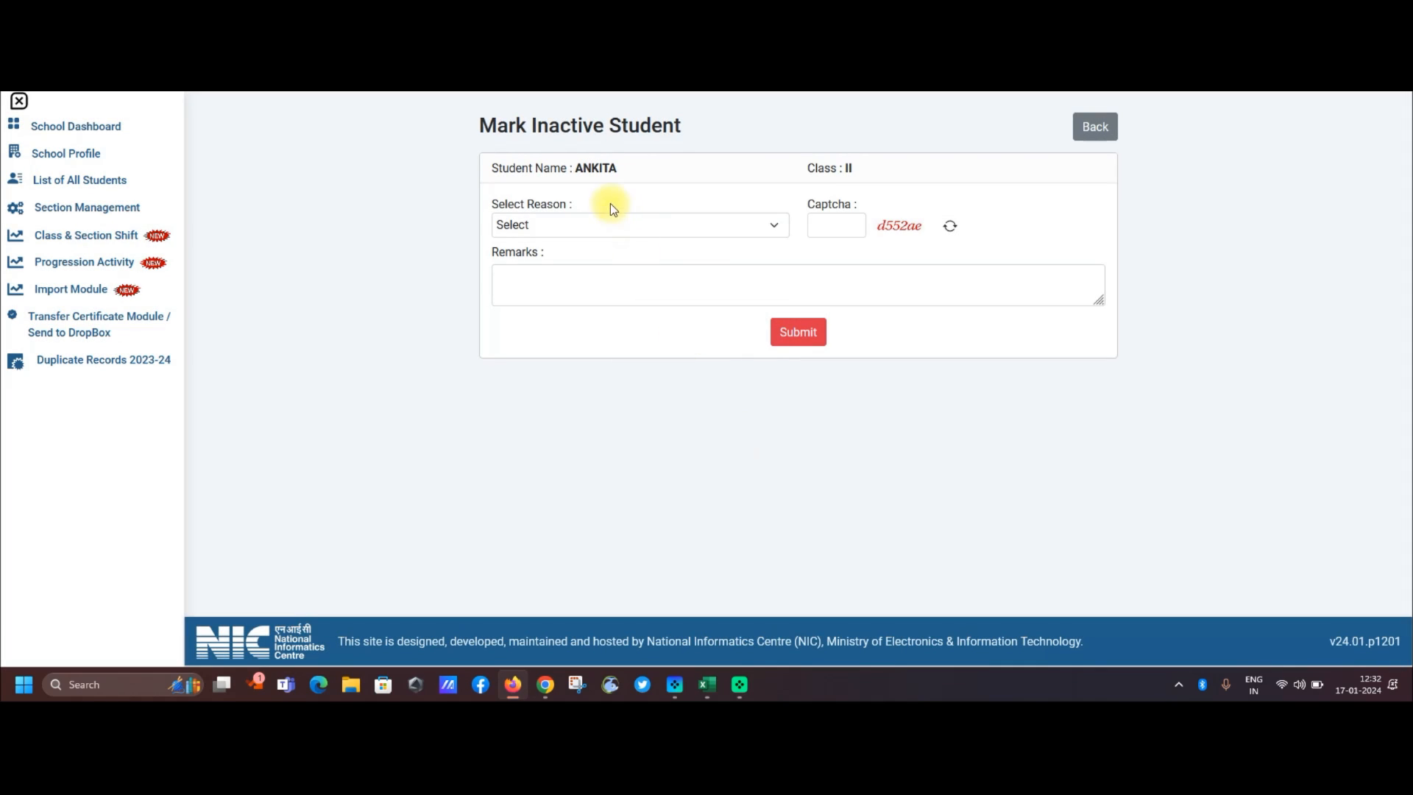
left_click(607, 224)
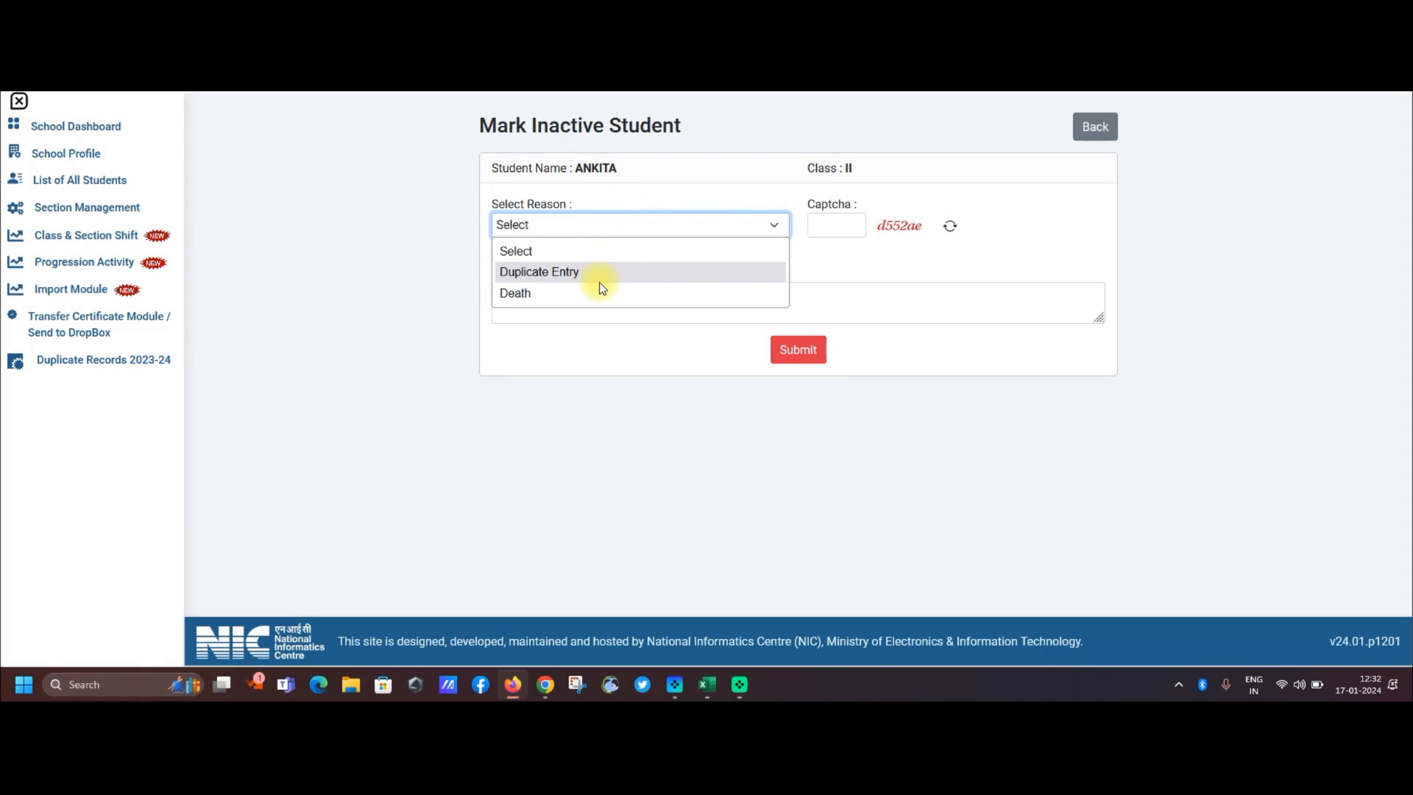